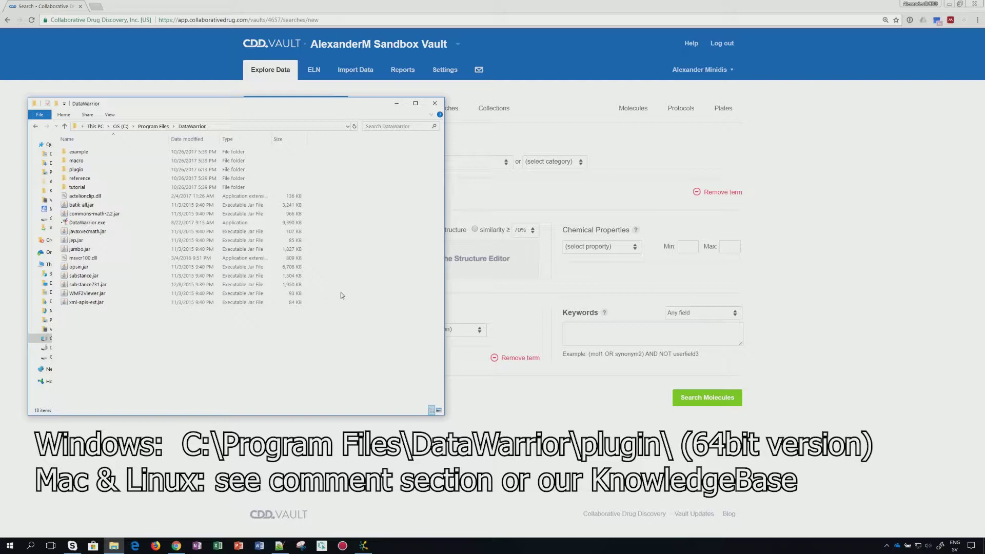
Step: Verify cddVaultPlugin.jar is in DataWarrior's plugin folder, then close the File Explorer window
left_click(237, 129)
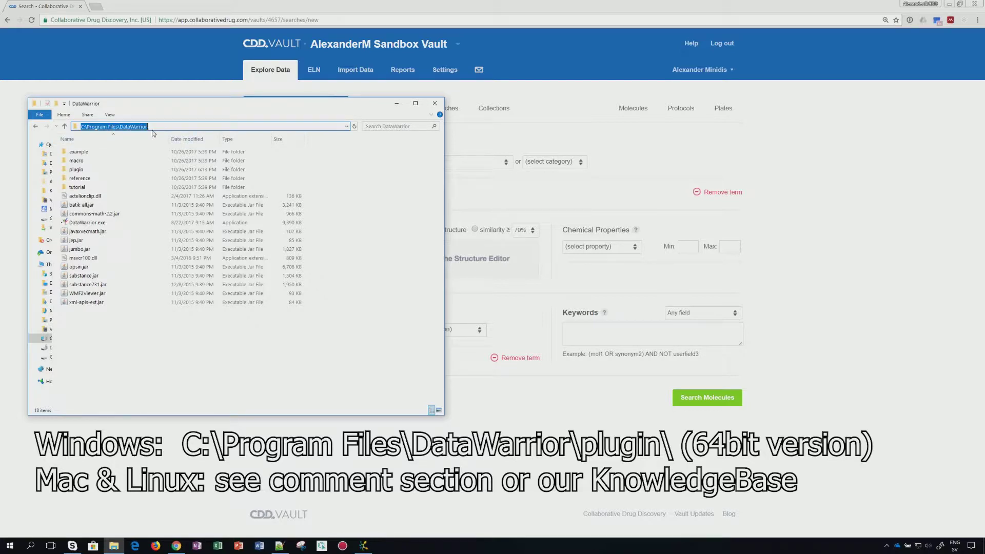
left_click(93, 171)
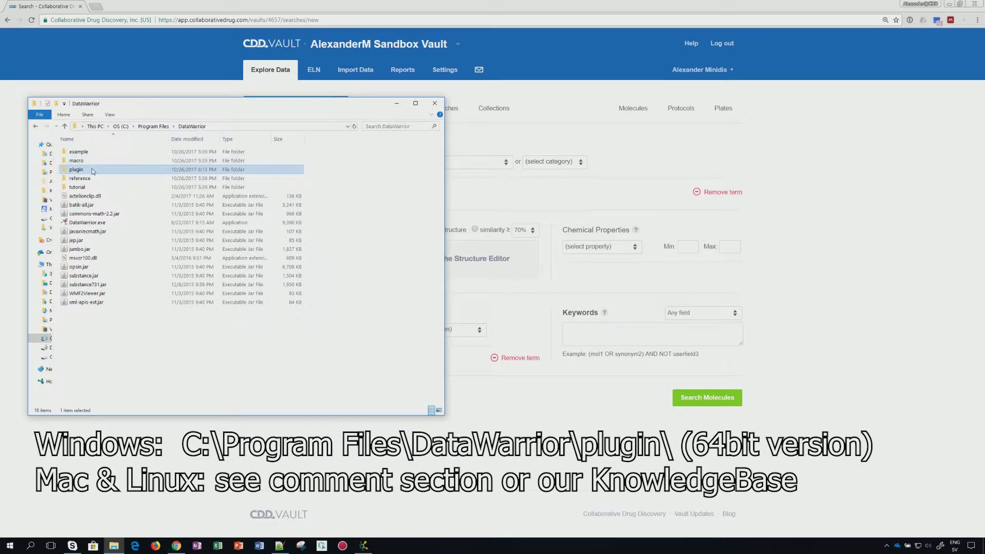
double_click(93, 171)
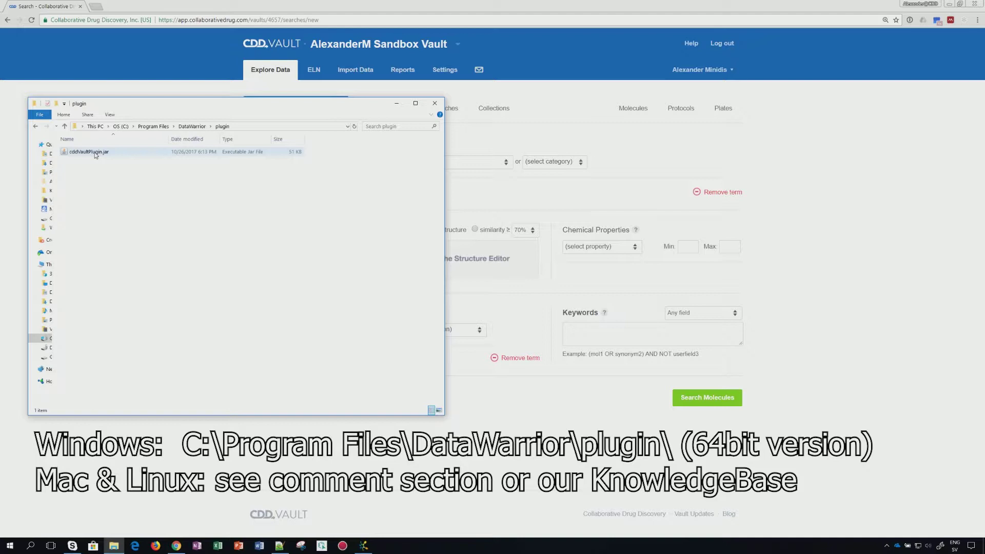
left_click(435, 103)
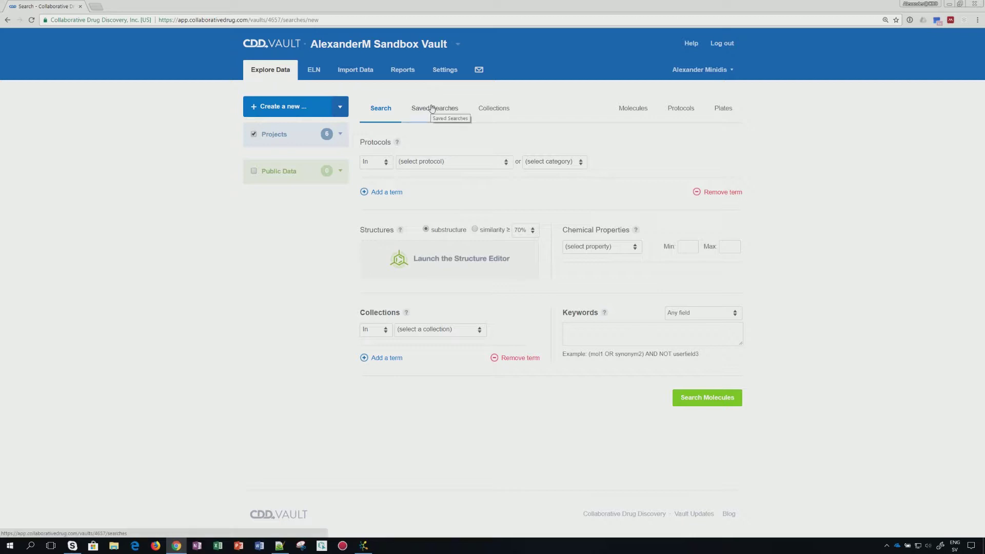
Step: Show CDD Vault's Saved Searches list, including DataWarrior_Stardrop
left_click(433, 108)
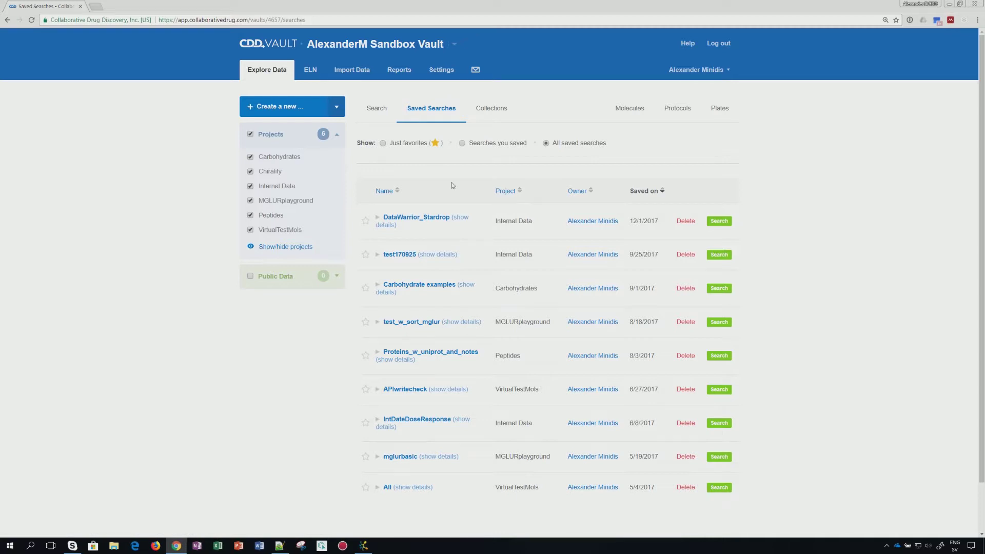
left_click(30, 546)
Step: Launch DataWarrior by searching 'data' in Windows search
type("data")
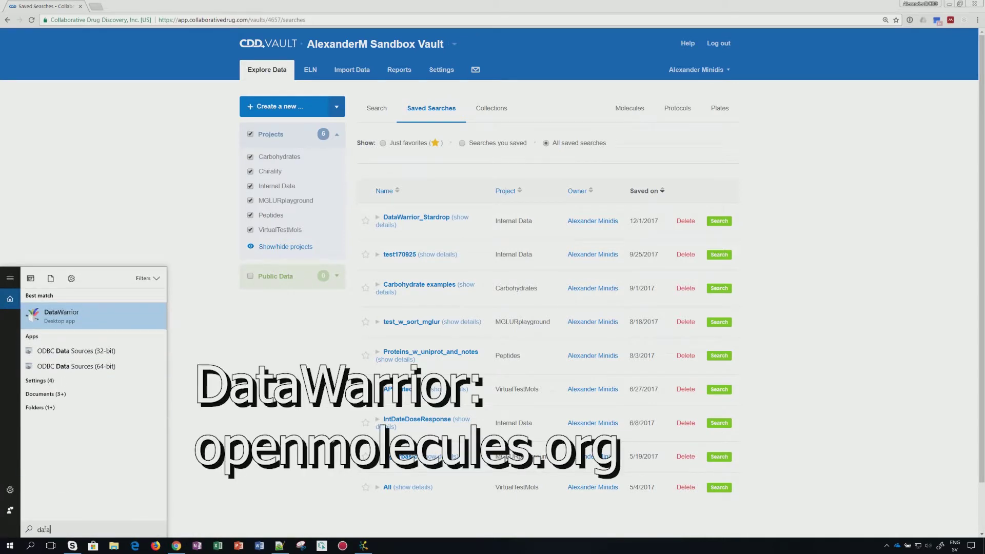
key("Return")
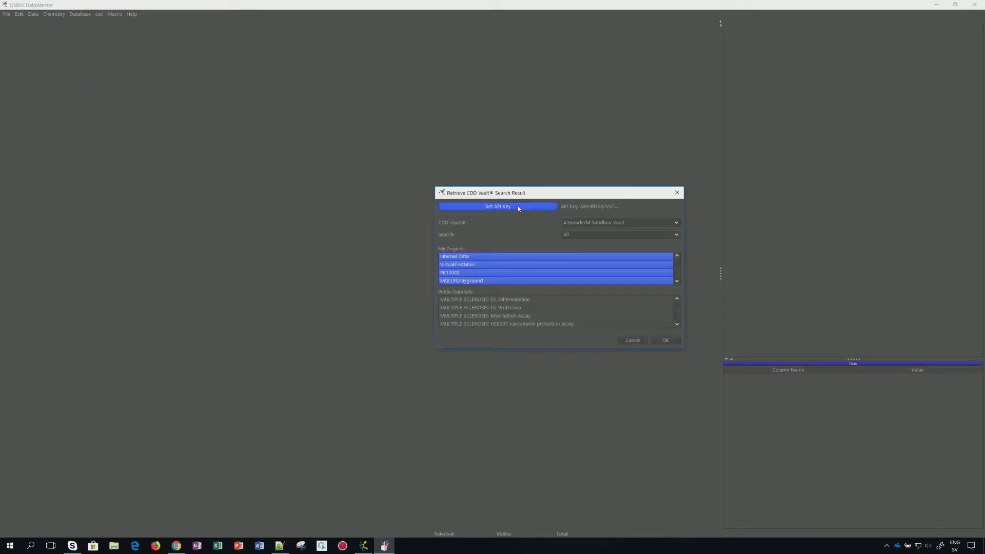
Step: Paste the CDD API key into DataWarrior and keep it saved for future sessions
left_click(519, 208)
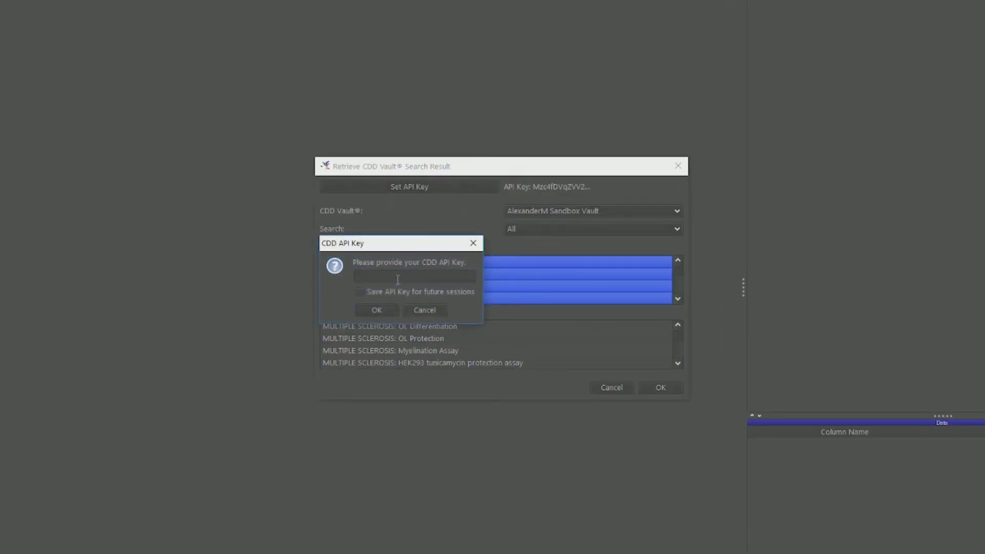
key("ctrl+v")
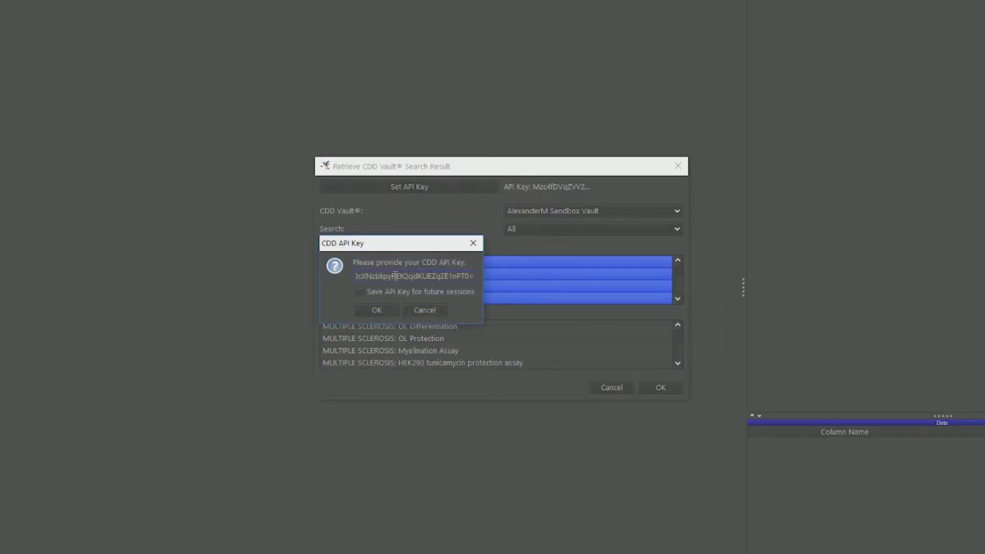
left_click(366, 292)
left_click(366, 292)
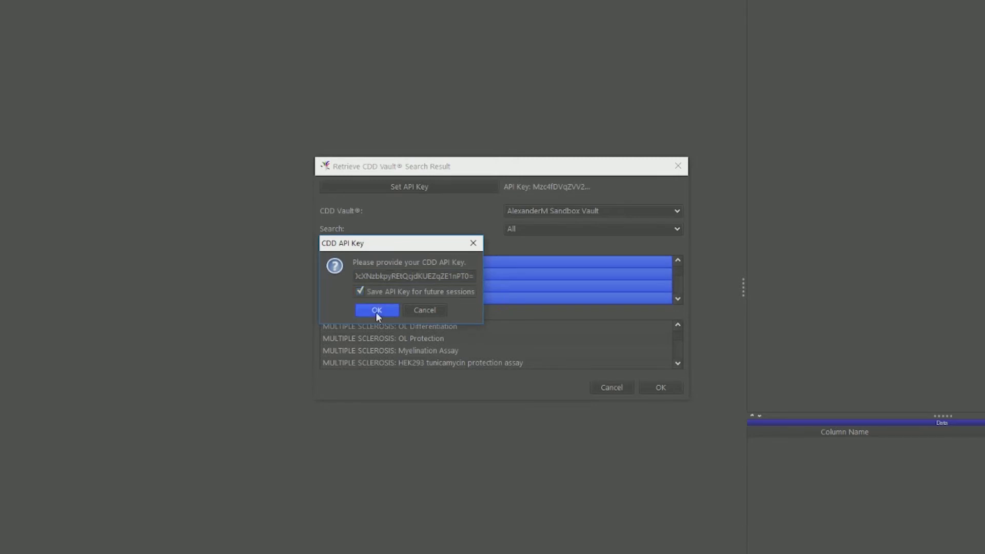
left_click(377, 311)
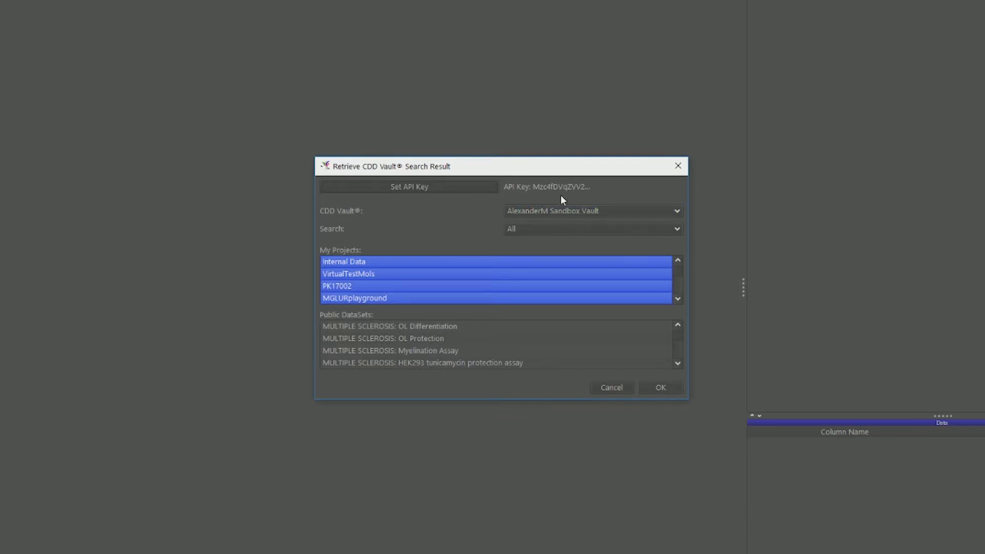
Step: Retrieve the DataWarrior_Stardrop saved search from the sandbox vault, loading 30 molecules
left_click(565, 210)
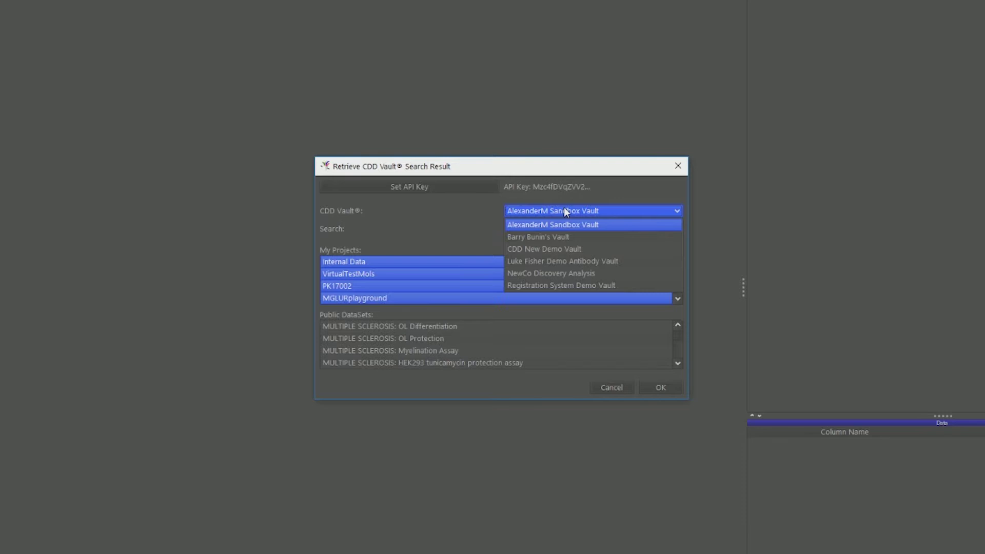
left_click(557, 195)
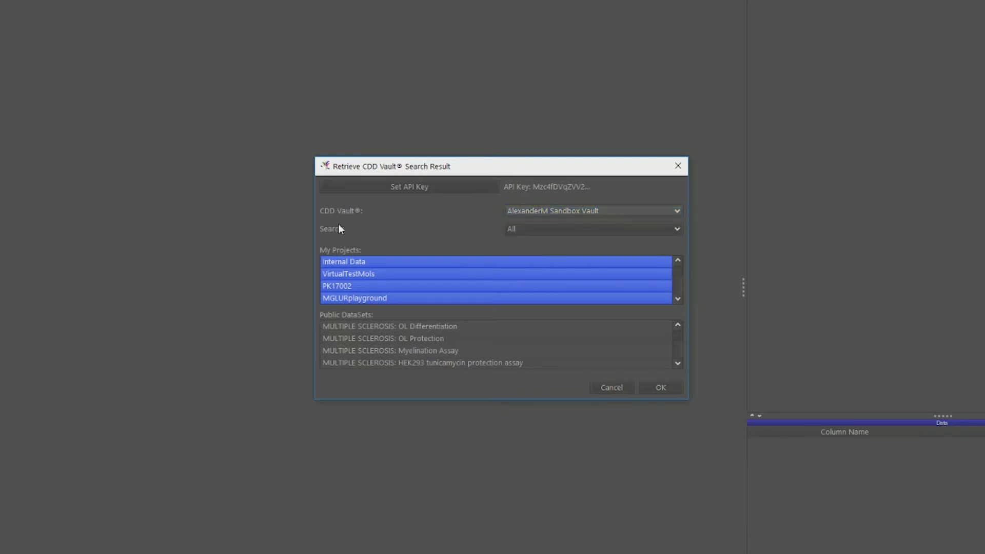
left_click(569, 230)
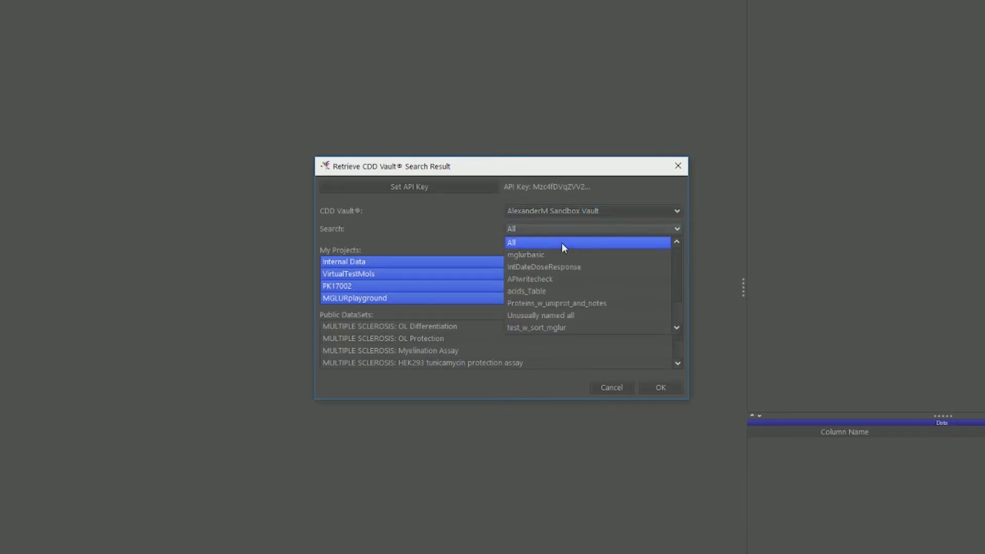
scroll(562, 242, "down", 1)
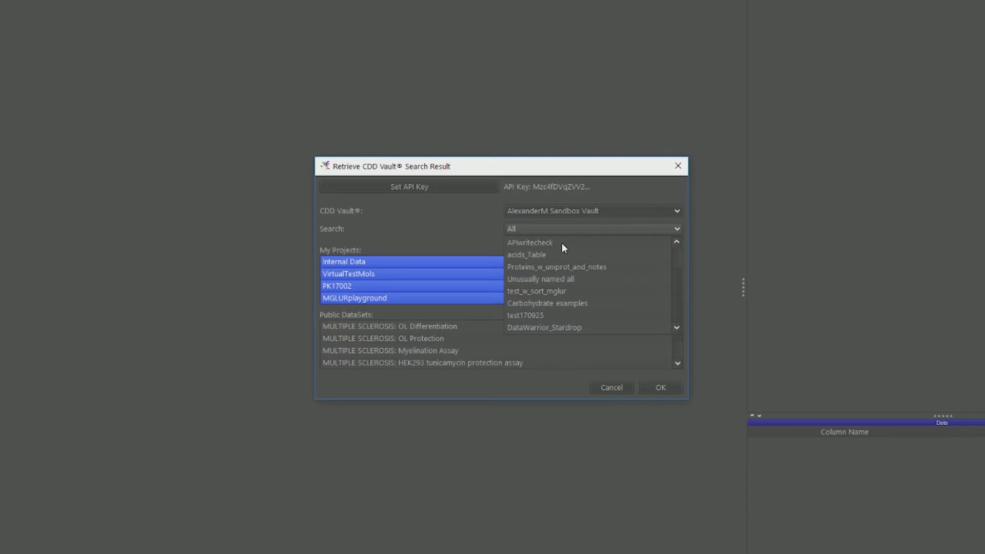
left_click(565, 329)
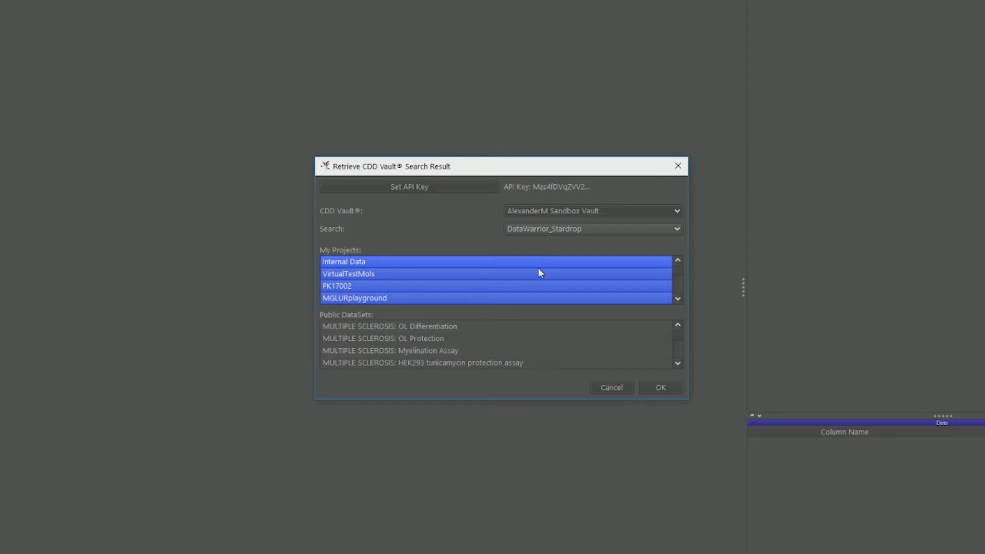
scroll(538, 284, "down", 2)
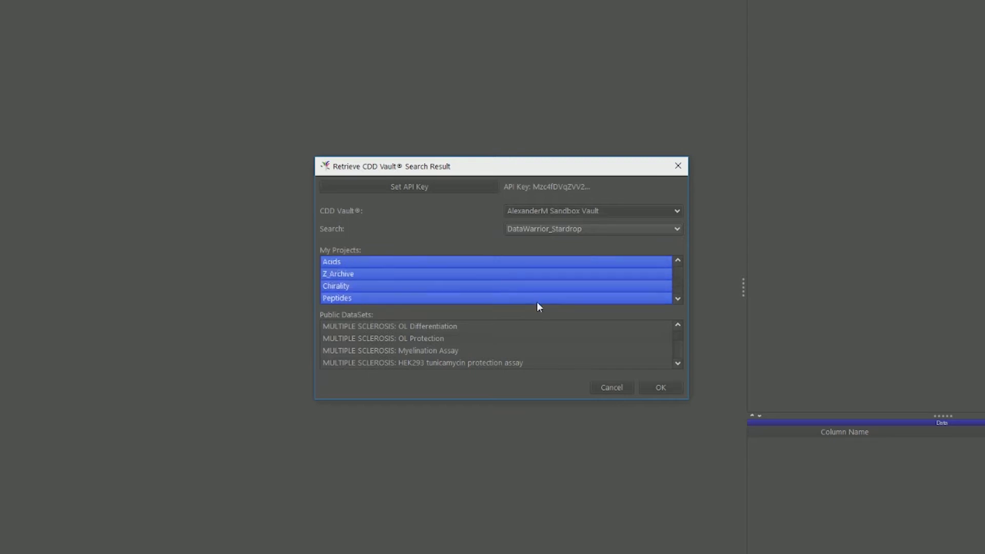
scroll(538, 302, "up", 2)
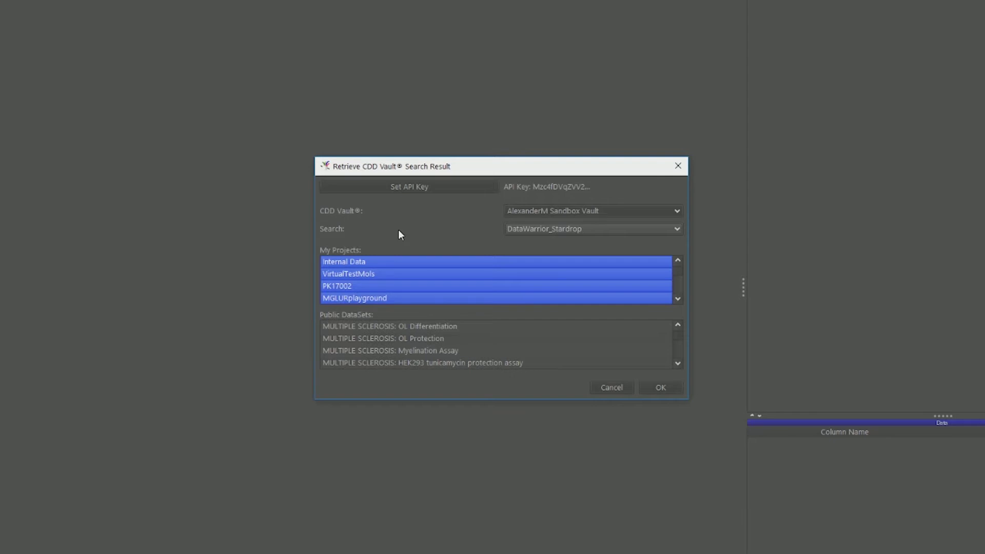
left_click(656, 389)
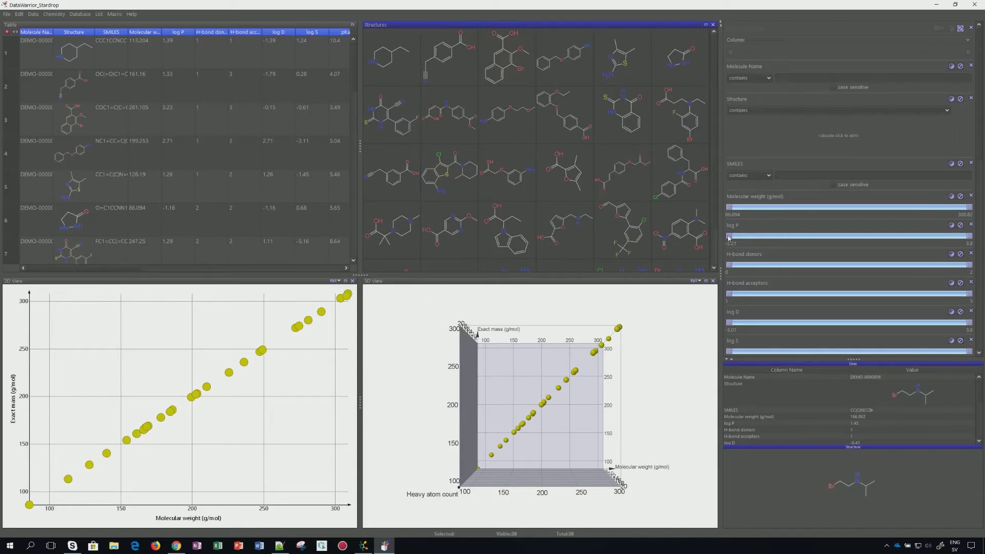
Step: Raise the log P minimum and lower the log S maximum to about -1.71, leaving 9 molecules
left_click_drag(729, 237, 866, 243)
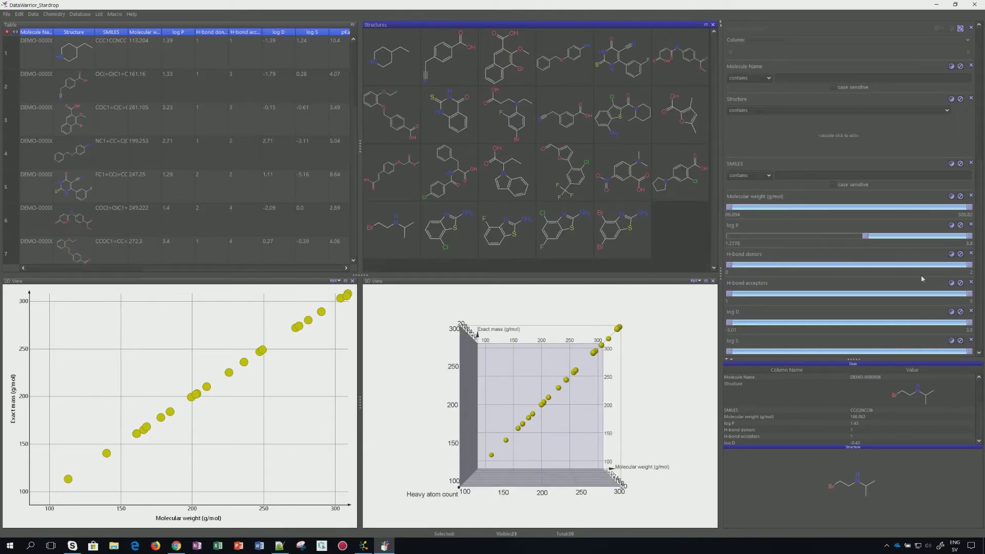
scroll(954, 328, "down", 1)
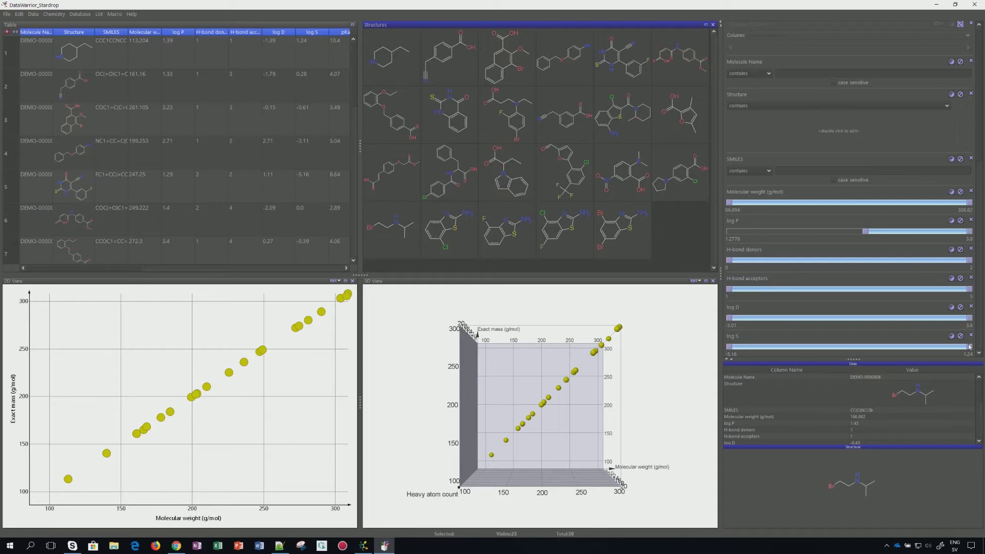
left_click_drag(970, 347, 862, 347)
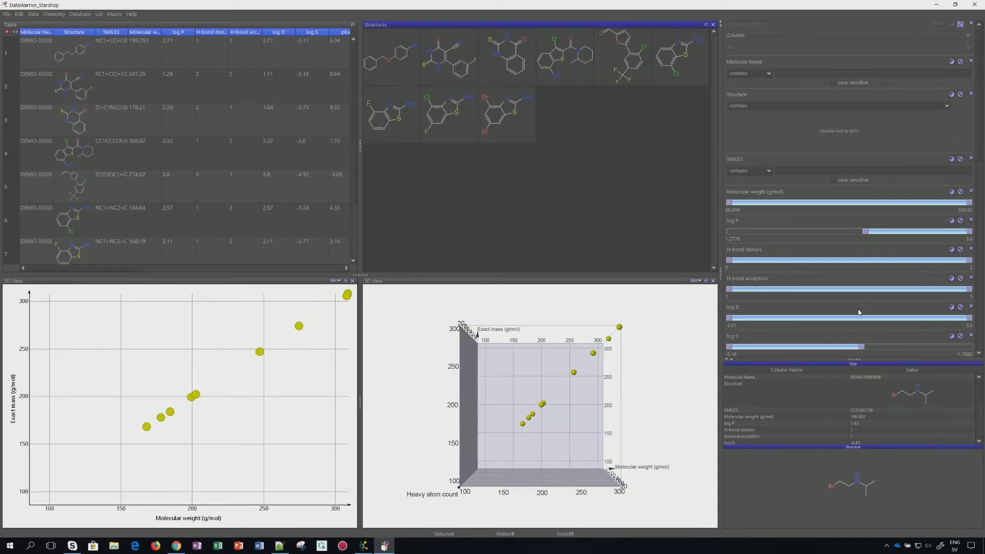
left_click(384, 546)
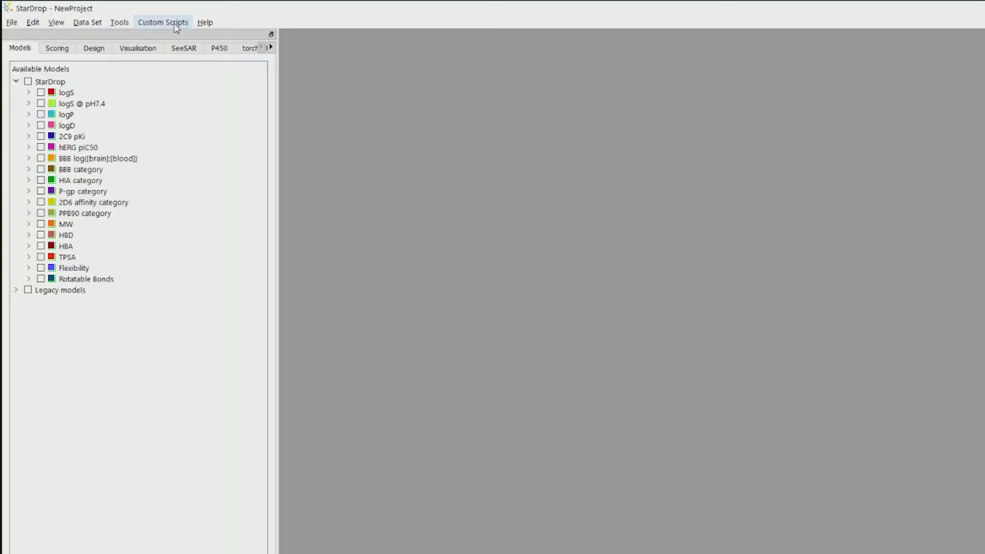
Step: Paste the CDD API token into StarDrop's CDD Vault Change Token prompt and confirm it
left_click(176, 23)
left_click(175, 38)
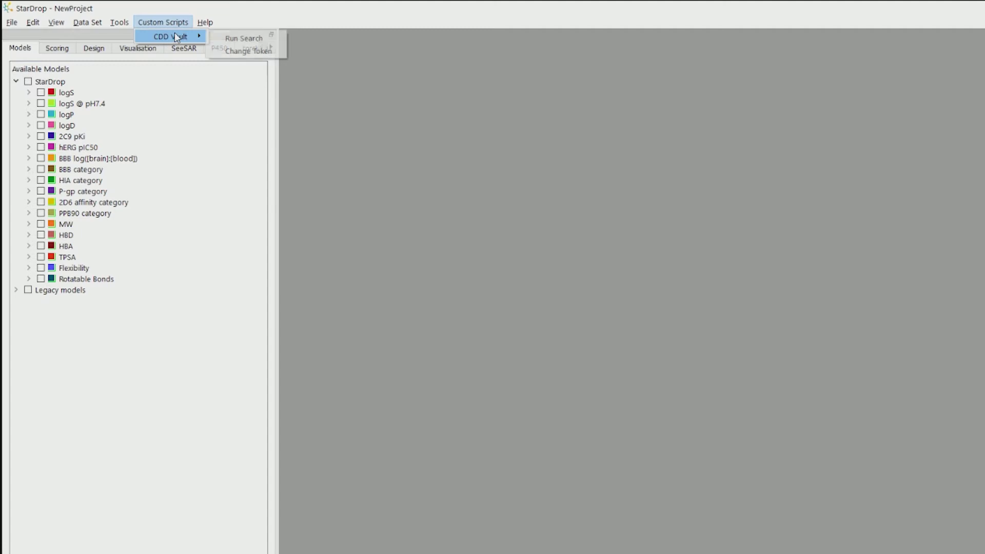
left_click(257, 51)
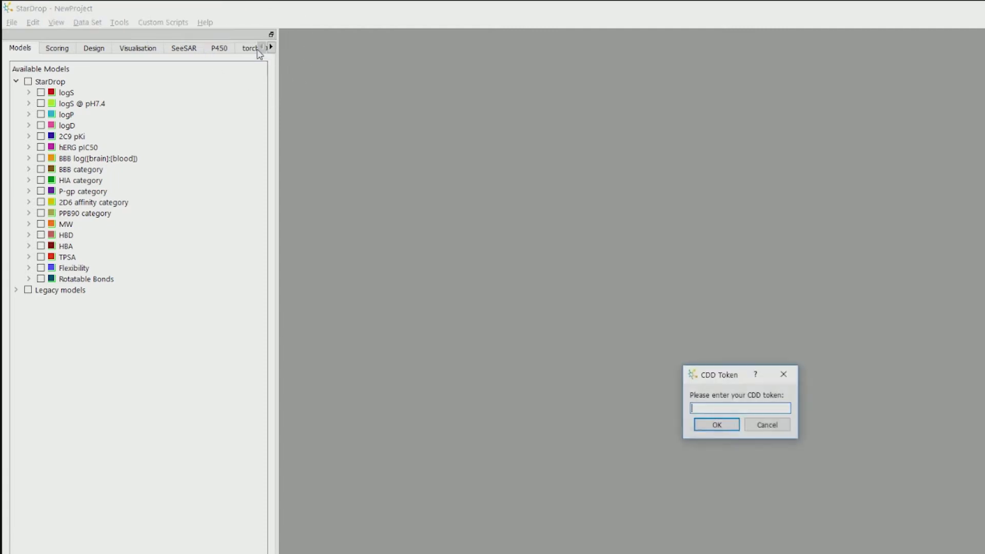
key("ctrl+v")
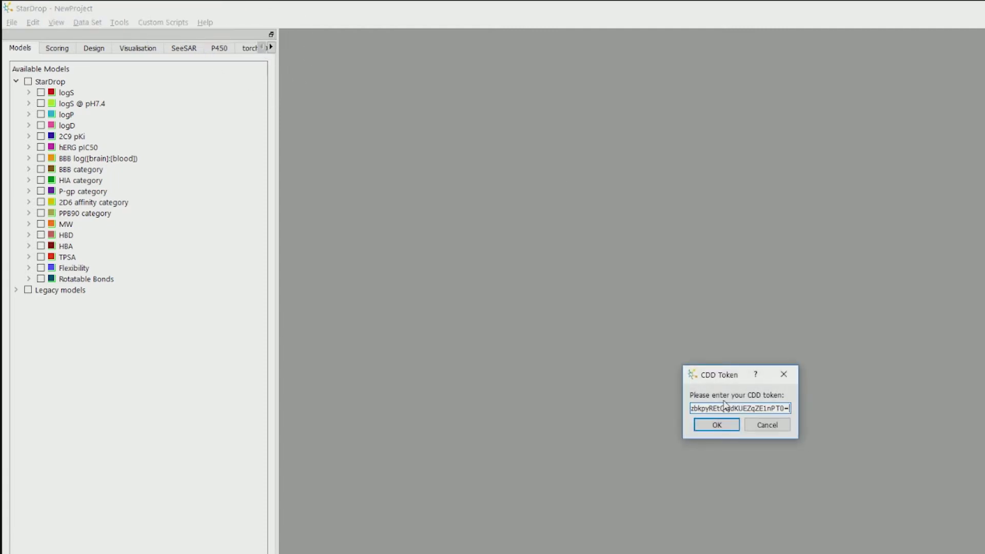
left_click(728, 429)
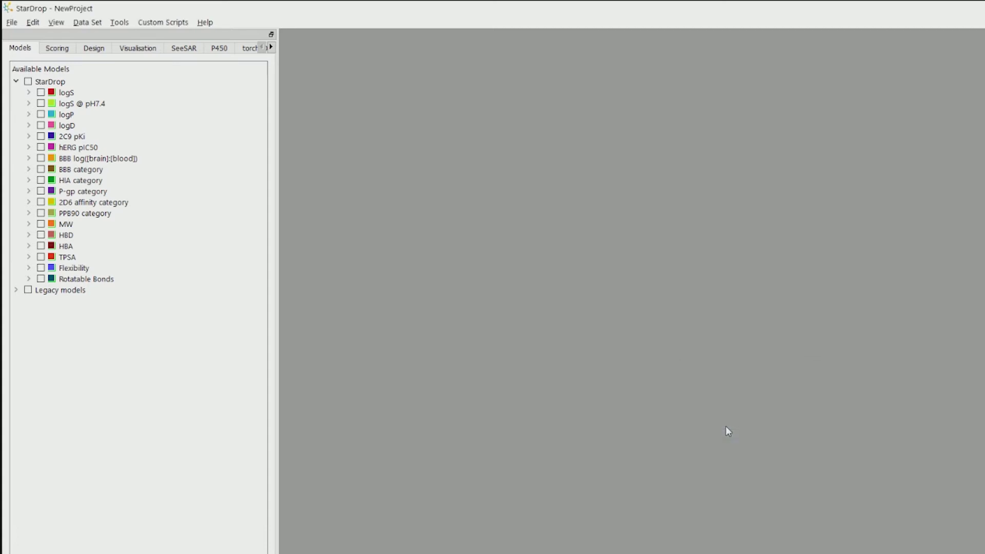
left_click(163, 22)
mouse_move(200, 37)
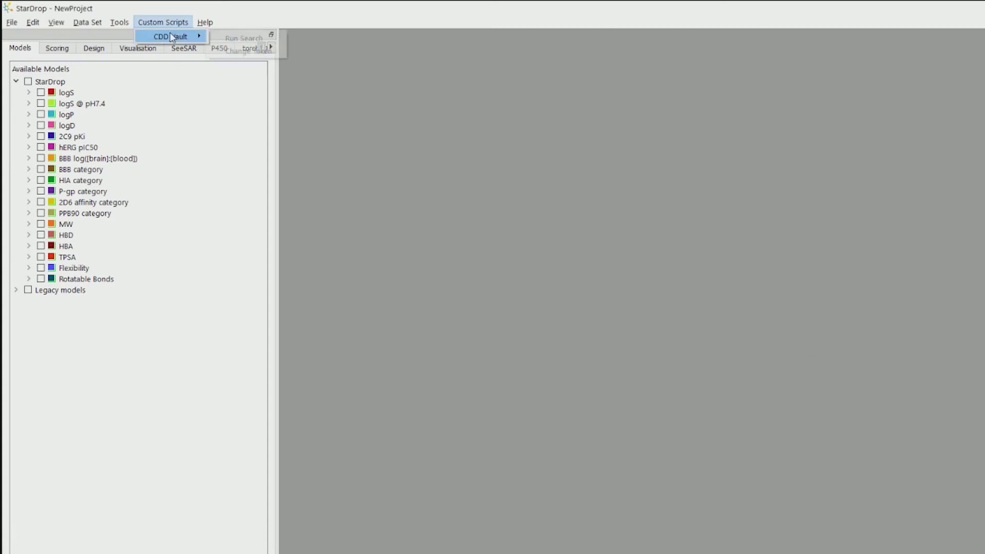
Step: Start a CDD Vault search in StarDrop on the sandbox vault's DataWarrior_Stardrop saved search
left_click(245, 38)
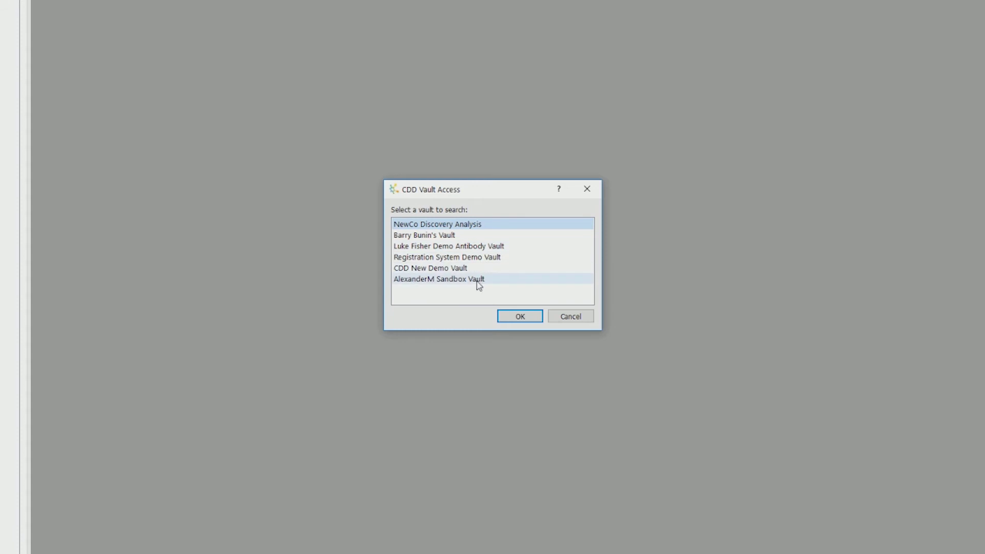
left_click(483, 280)
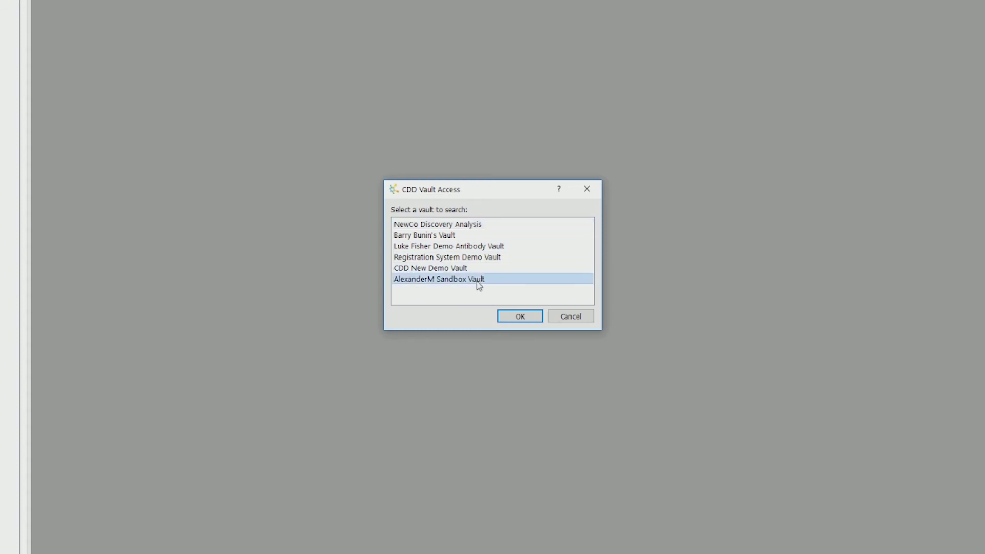
left_click(520, 317)
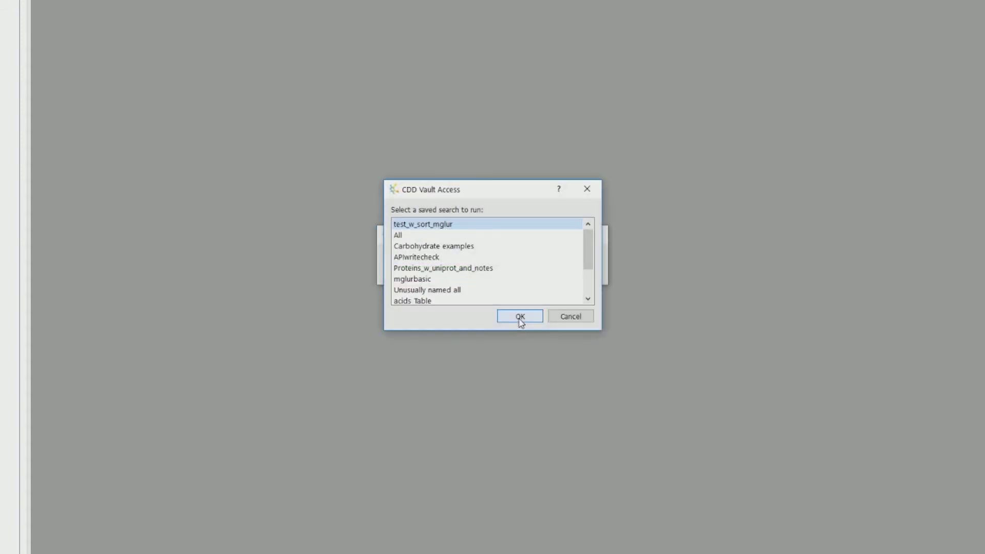
scroll(520, 299, "down", 2)
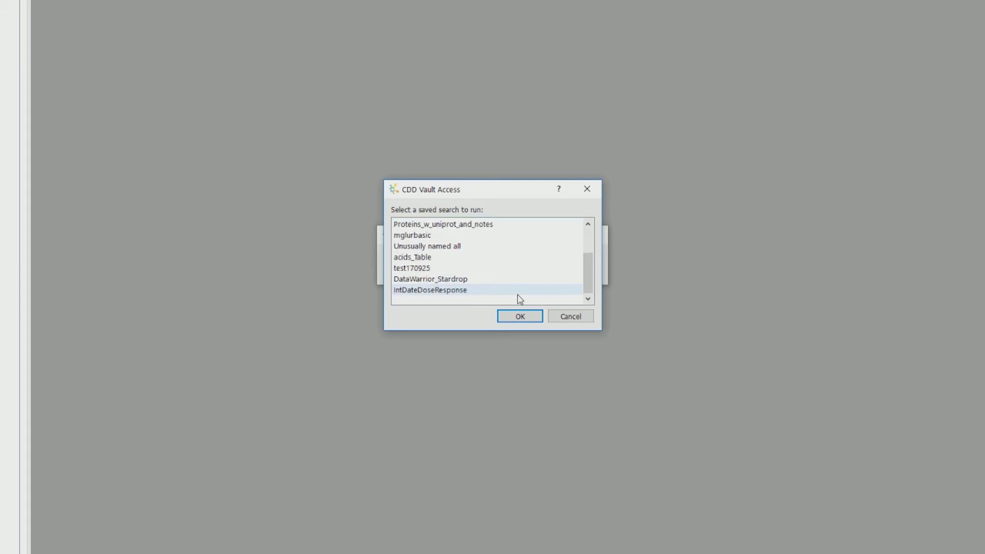
left_click(519, 279)
left_click(520, 316)
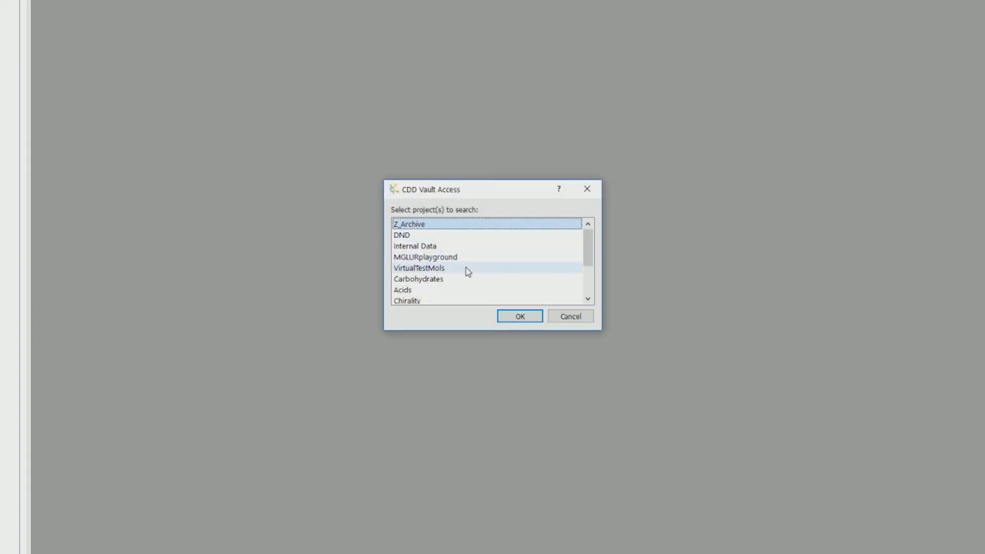
Step: Select all projects, including PK17002 and Chirality, and run the search
scroll(468, 275, "down", 2)
left_click(462, 289)
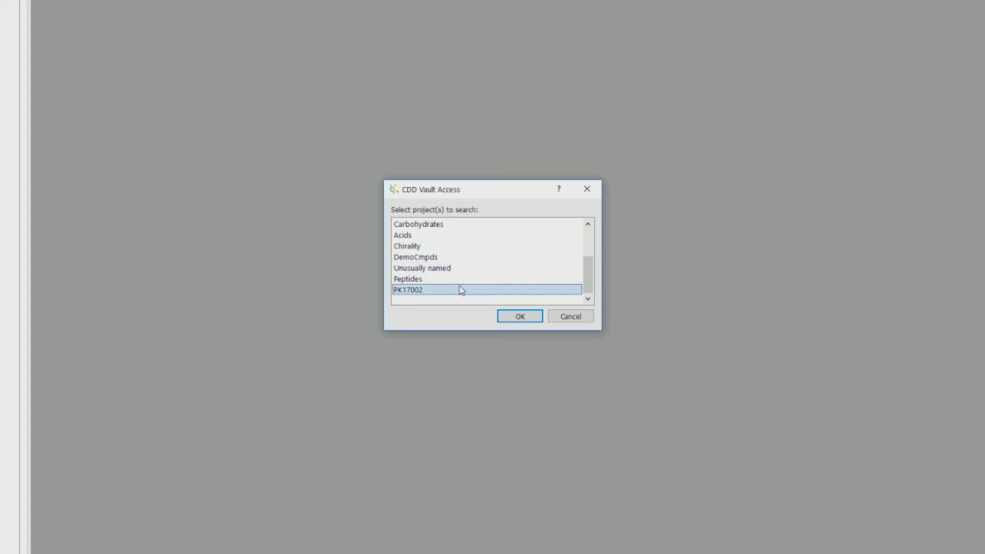
left_click(461, 246, "ctrl")
key("ctrl+a")
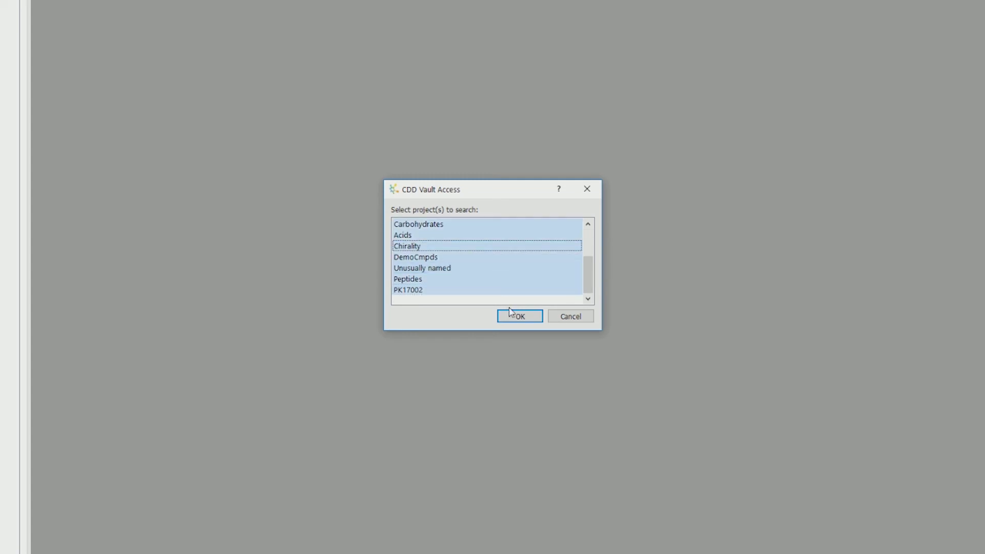
left_click(515, 316)
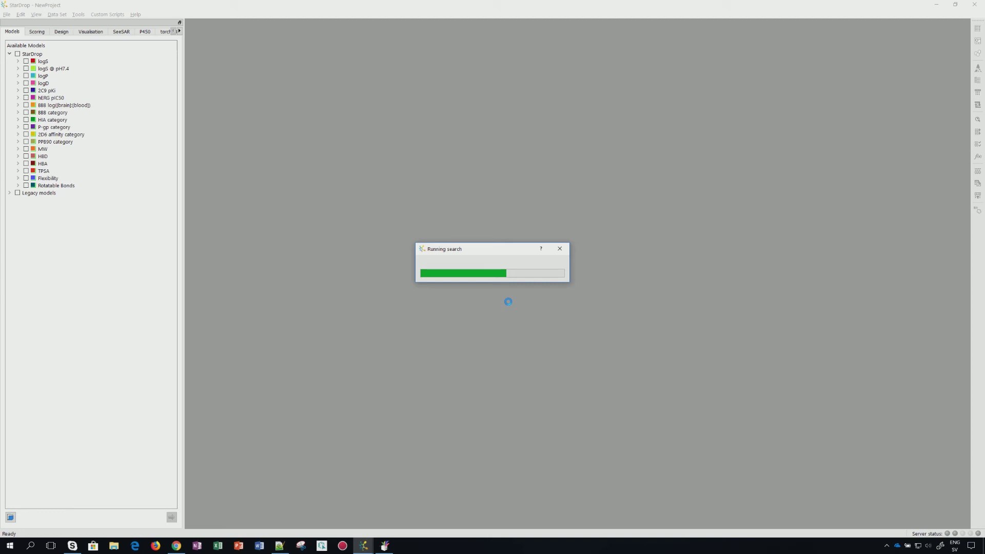